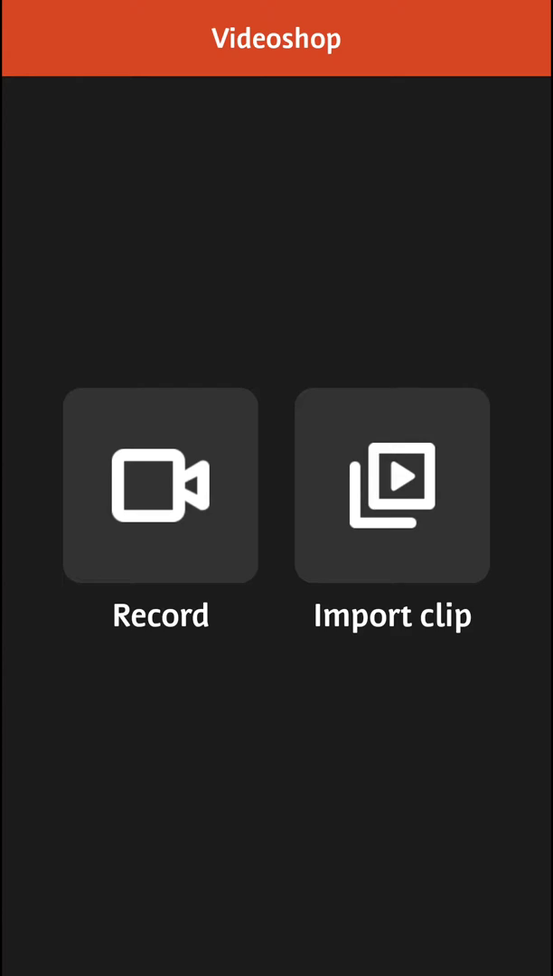
# - Import the 0:14 snowy street clip into a new Videoshop project
pyautogui.click(392, 485)
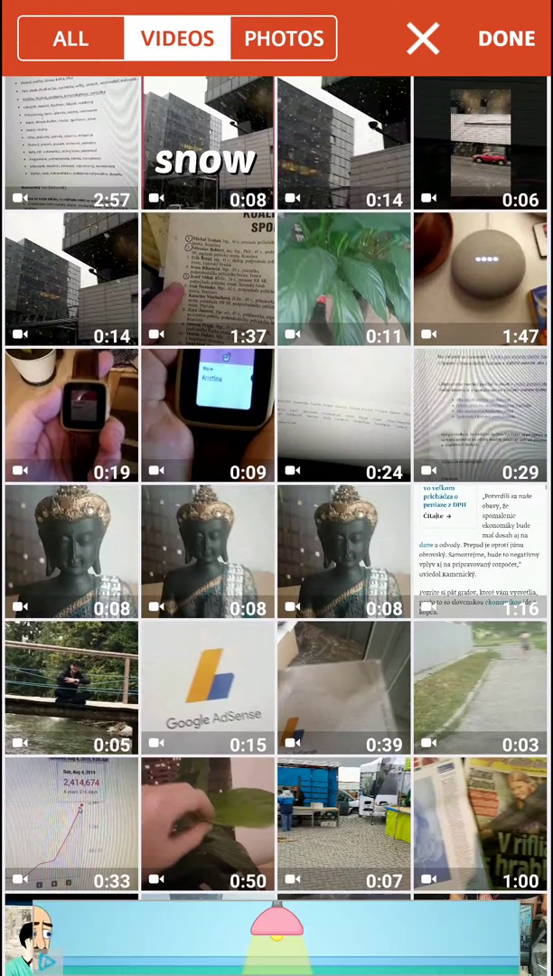
pyautogui.click(56, 222)
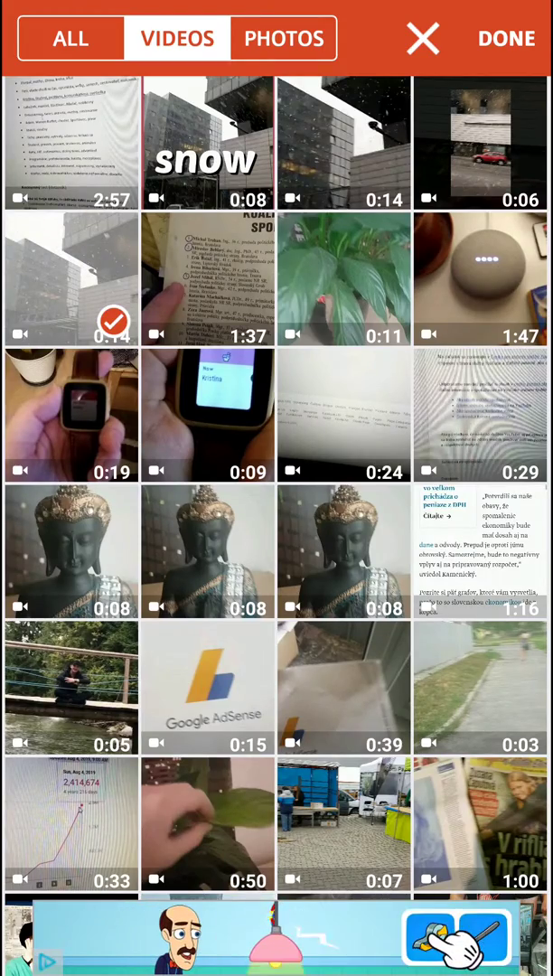
pyautogui.click(515, 27)
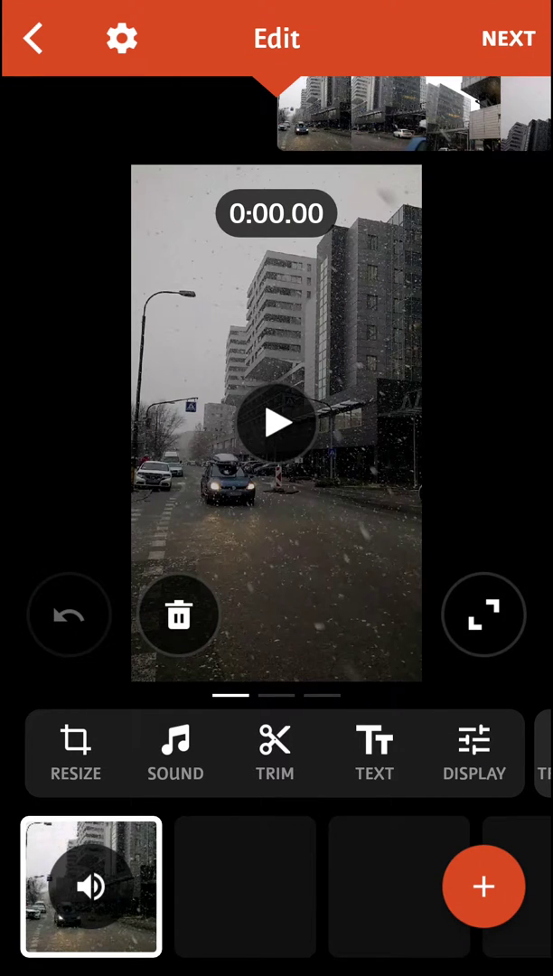
pyautogui.click(374, 753)
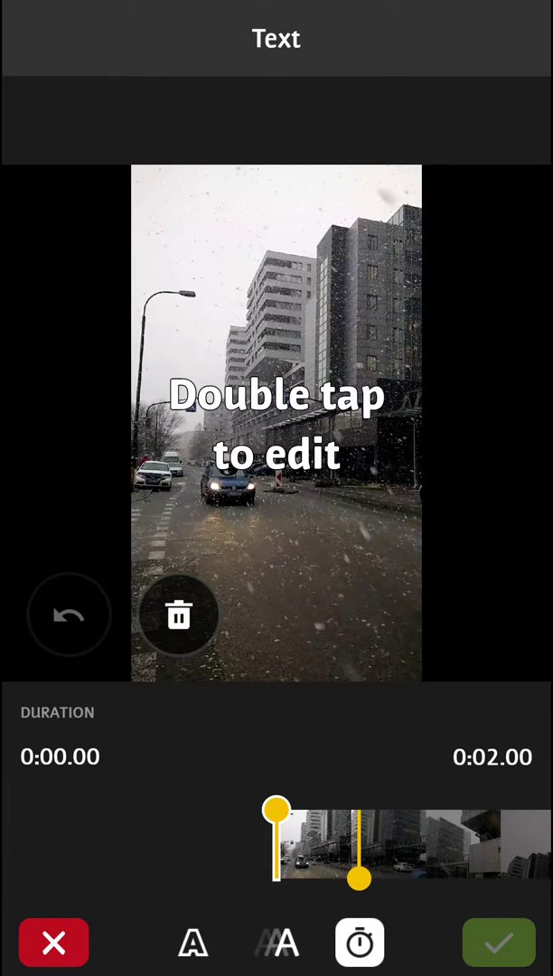
# - Stretch the placeholder caption's on-screen duration to about 5.5 seconds
pyautogui.moveTo(358, 877); pyautogui.dragTo(381, 877)
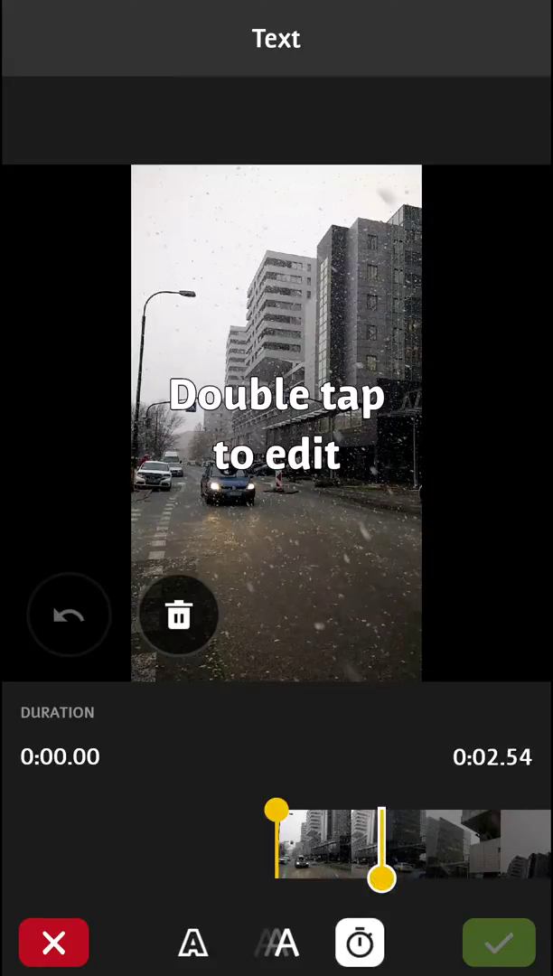
pyautogui.moveTo(319, 860); pyautogui.dragTo(284, 860)
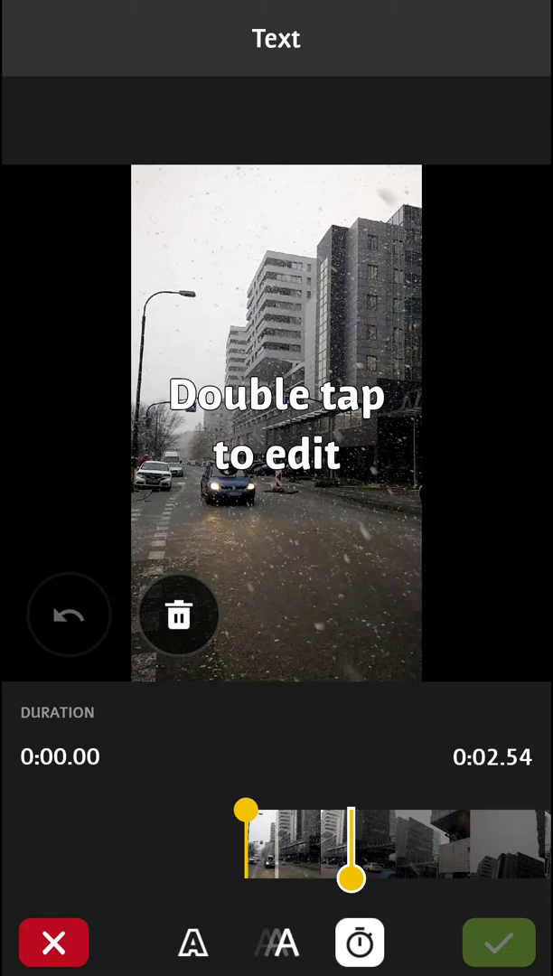
pyautogui.moveTo(352, 878); pyautogui.dragTo(473, 878)
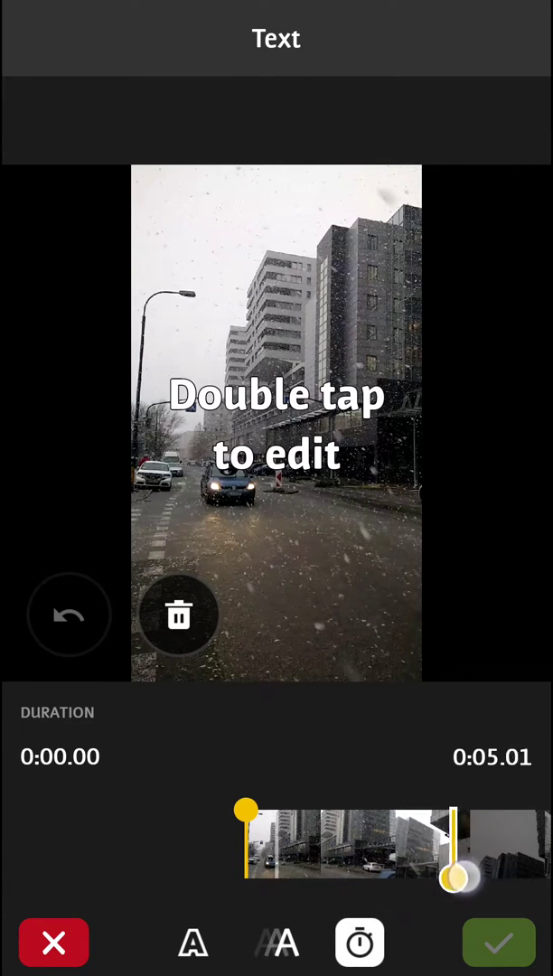
# - Change the caption text to SNOW in the bold slab Ac font
pyautogui.doubleClick(281, 457)
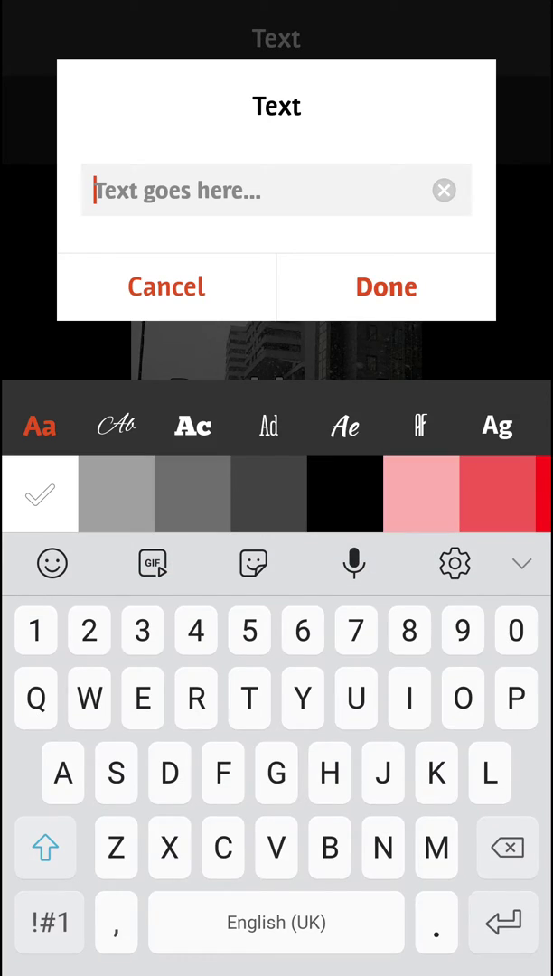
pyautogui.write('S')
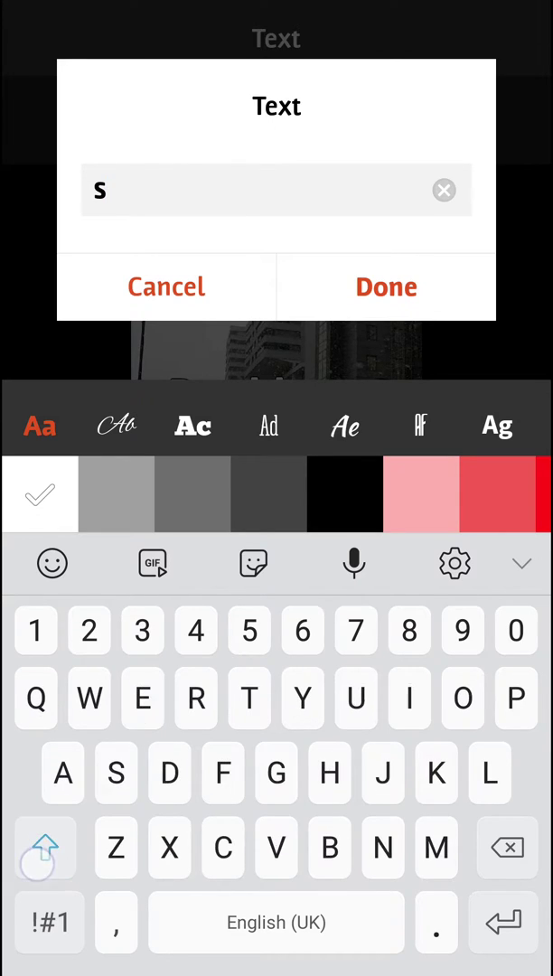
pyautogui.write('NOW')
pyautogui.click(192, 425)
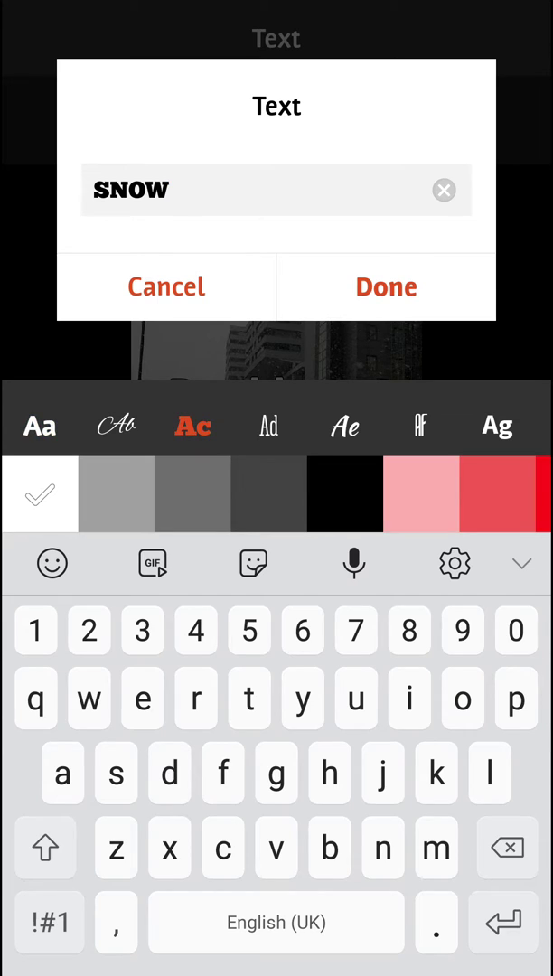
pyautogui.moveTo(334, 375); pyautogui.dragTo(250, 373)
pyautogui.click(413, 425)
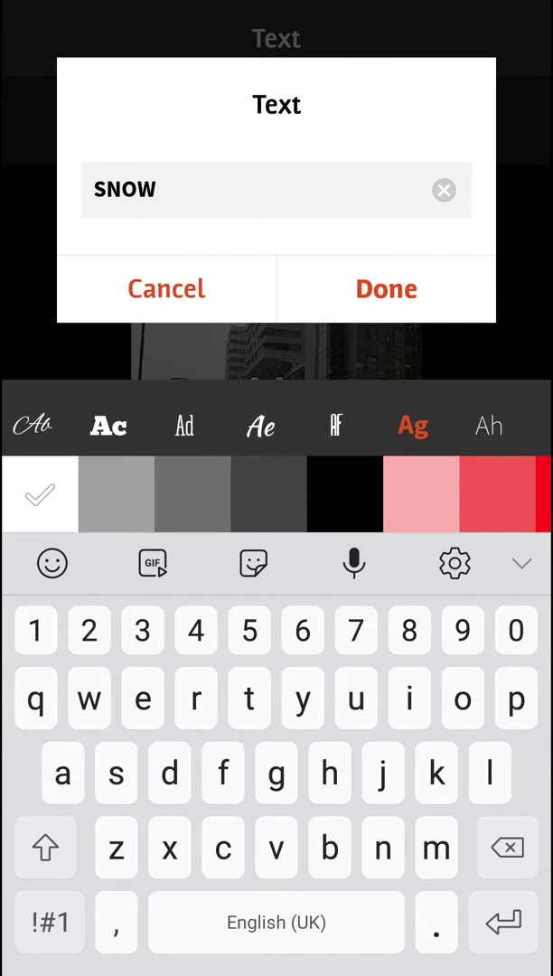
pyautogui.click(109, 425)
pyautogui.click(387, 288)
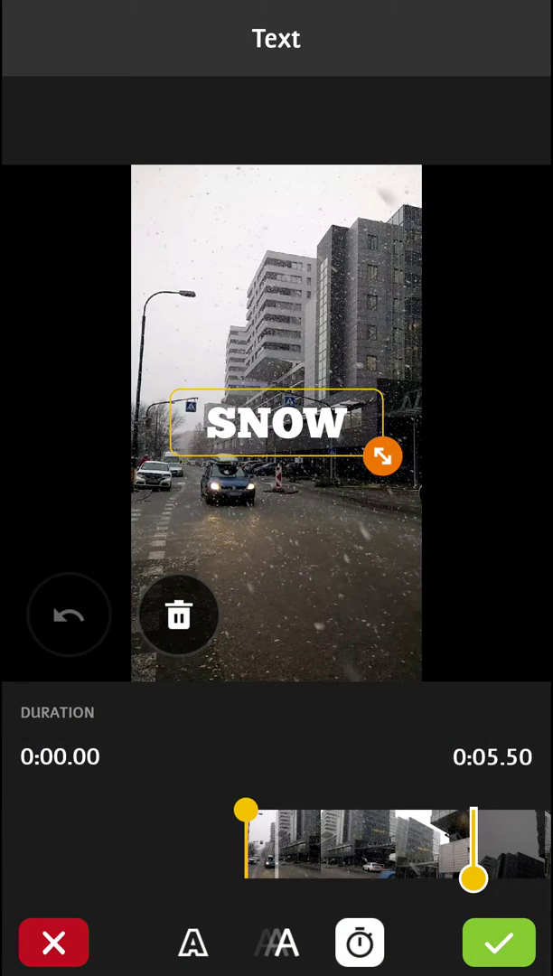
# - Enlarge the SNOW title and move it into the lower part of the frame
pyautogui.moveTo(382, 456); pyautogui.dragTo(420, 477)
pyautogui.moveTo(357, 443); pyautogui.dragTo(355, 555)
pyautogui.click(191, 942)
pyautogui.click(159, 739)
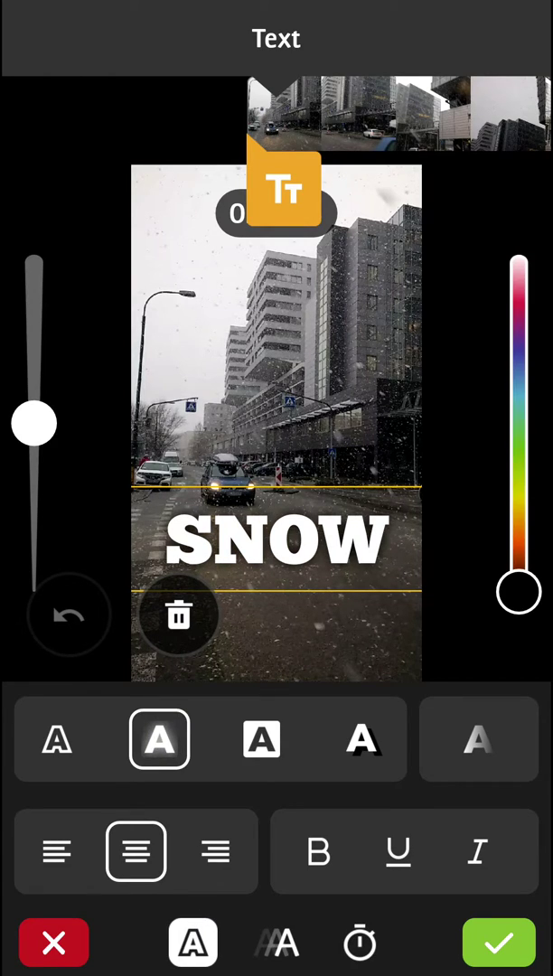
pyautogui.moveTo(361, 210); pyautogui.dragTo(181, 275)
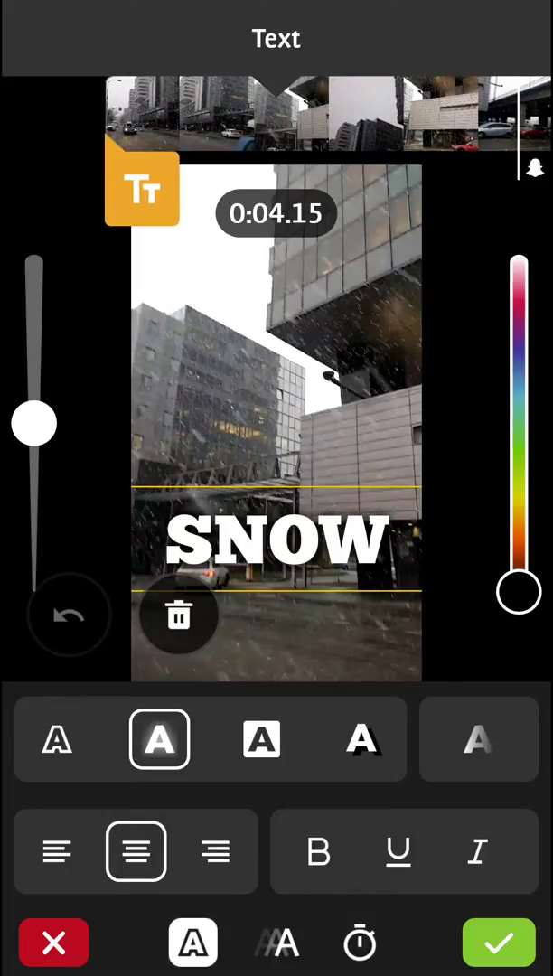
# - Set SNOW on the black background banner, fine-tune its position, and apply it
pyautogui.click(262, 739)
pyautogui.moveTo(441, 643); pyautogui.dragTo(445, 629)
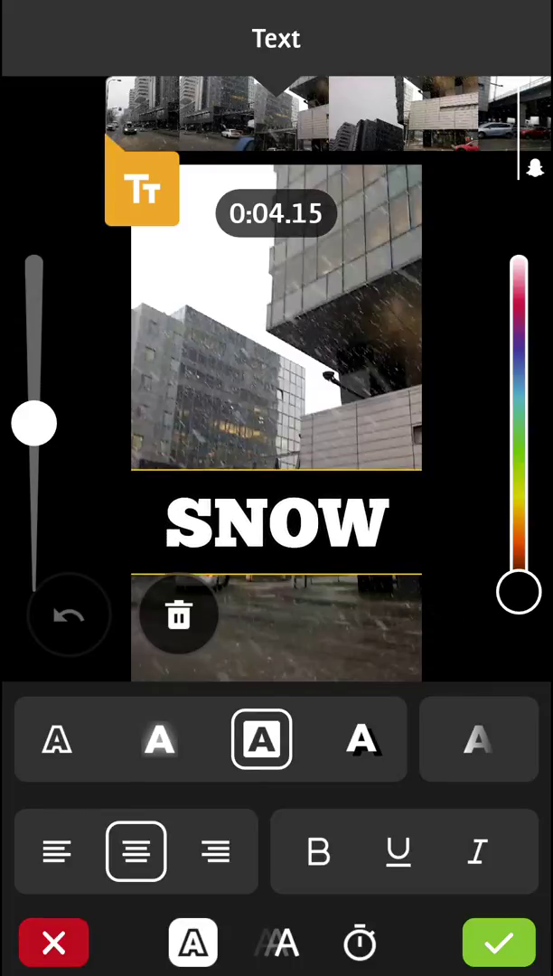
pyautogui.moveTo(374, 544); pyautogui.dragTo(398, 564)
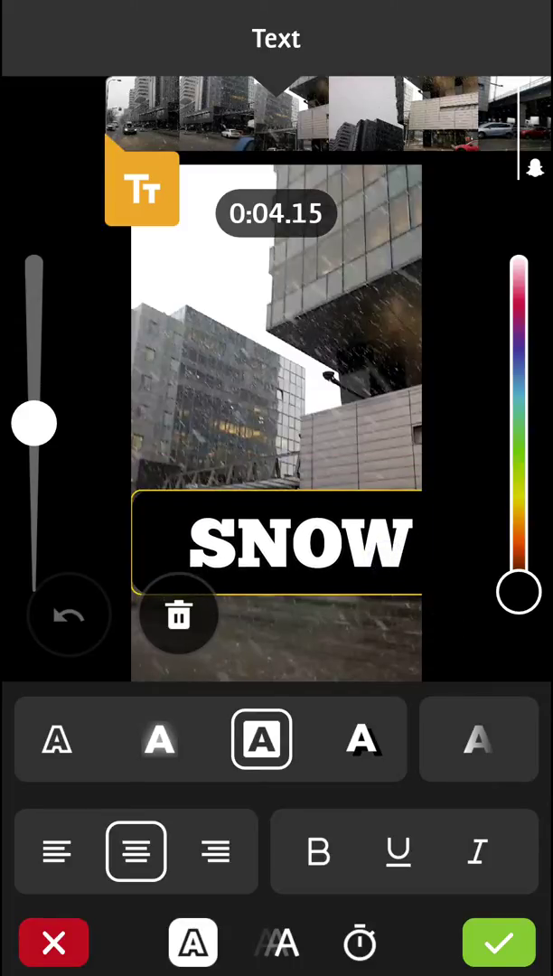
pyautogui.click(499, 942)
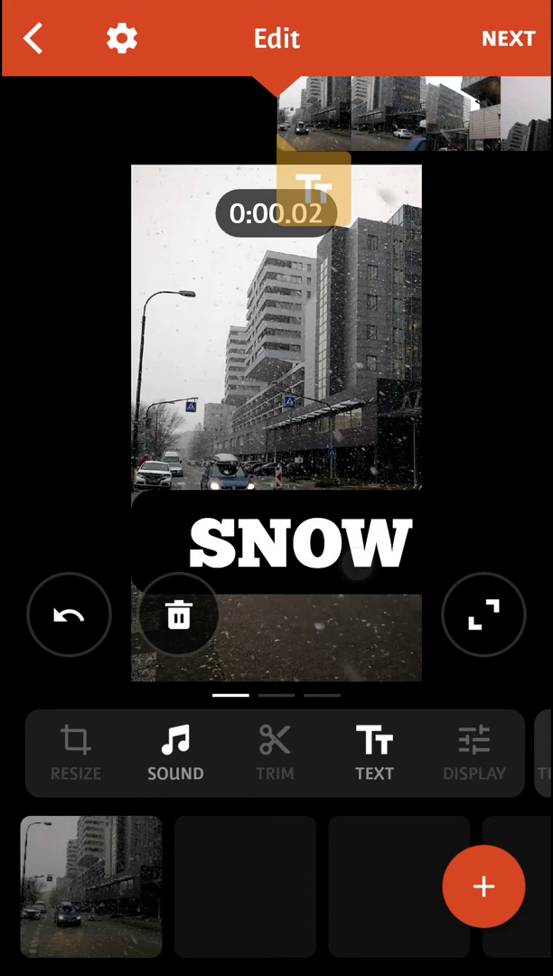
pyautogui.moveTo(424, 555); pyautogui.dragTo(374, 562)
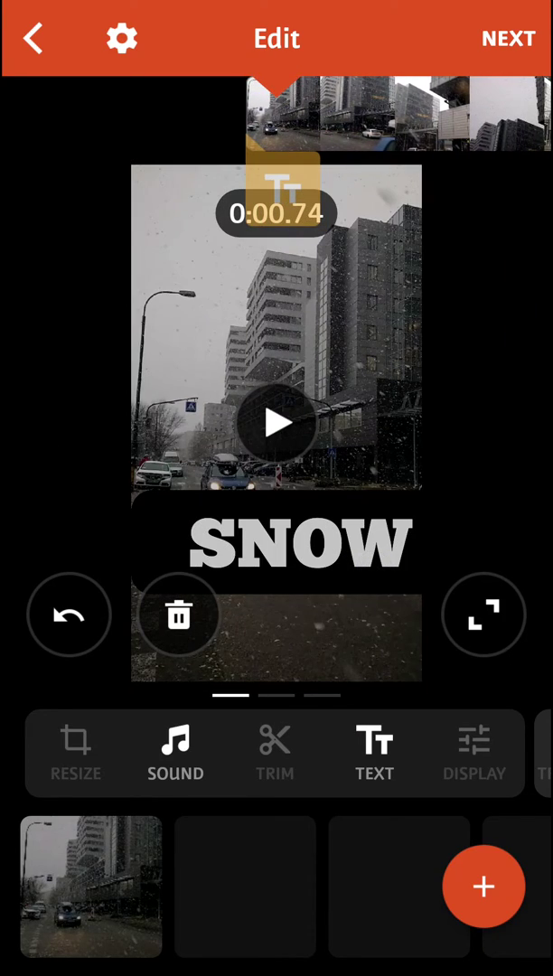
pyautogui.press('XF86AudioRaiseVolume')
pyautogui.click(301, 542)
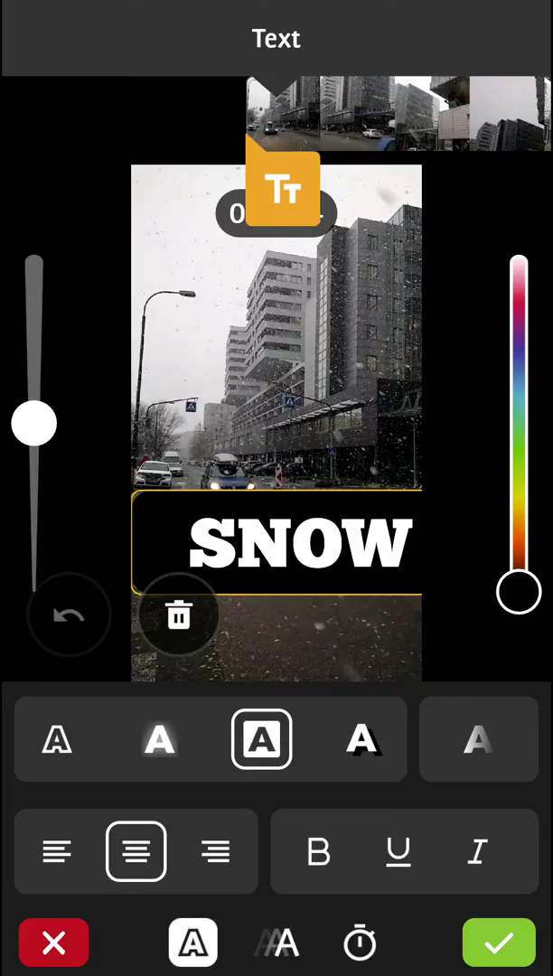
# - Centre the SNOW banner horizontally, review Motion Text and duration, and apply the title
pyautogui.moveTo(372, 555)
pyautogui.mouseDown()
pyautogui.moveTo(349, 555)
pyautogui.moveTo(338, 562)
pyautogui.moveTo(355, 555)
pyautogui.mouseUp()
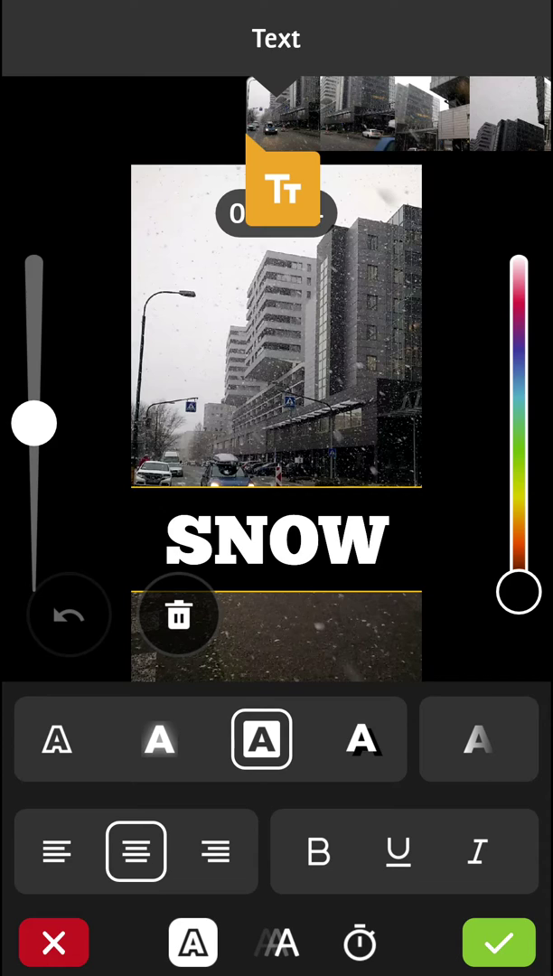
pyautogui.click(278, 942)
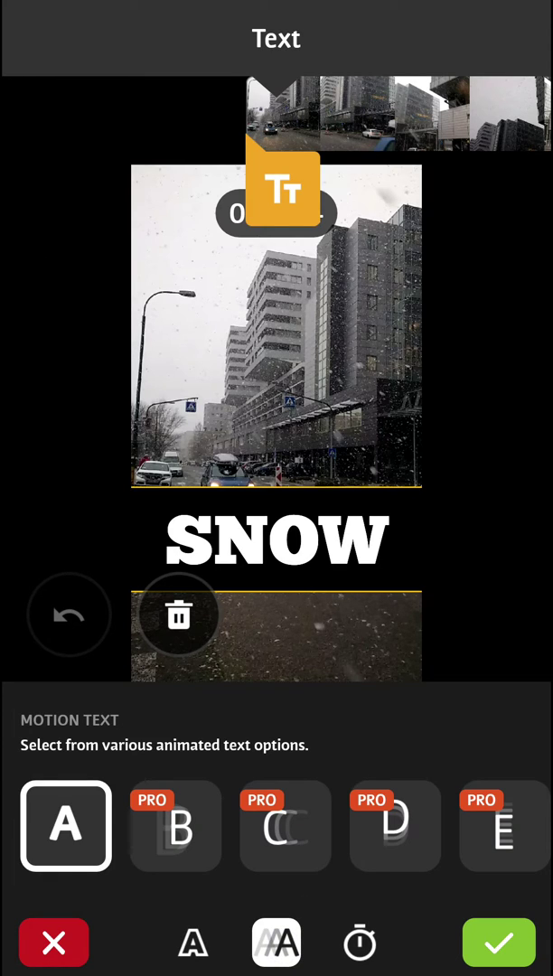
pyautogui.click(193, 943)
pyautogui.click(359, 942)
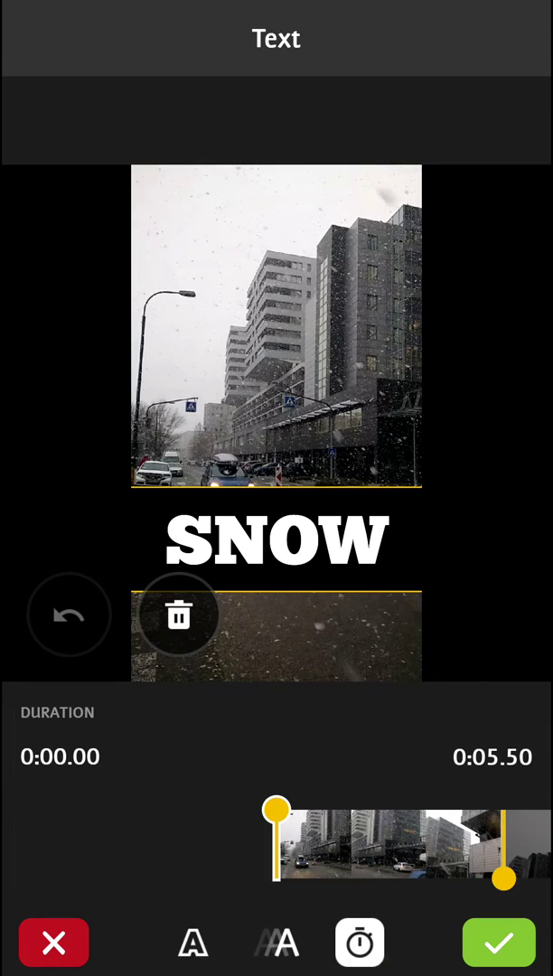
pyautogui.click(192, 943)
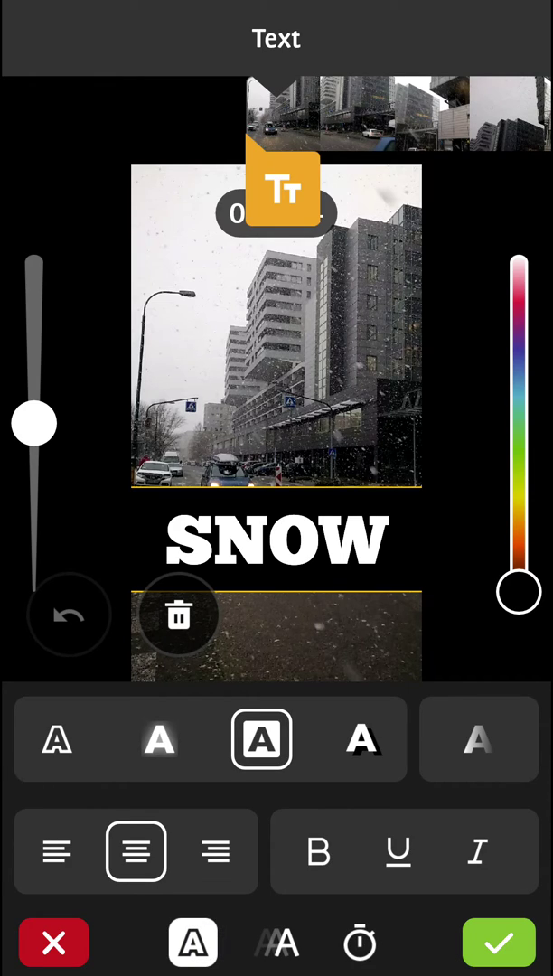
pyautogui.moveTo(33, 423)
pyautogui.mouseDown()
pyautogui.moveTo(33, 379)
pyautogui.moveTo(34, 403)
pyautogui.mouseUp()
pyautogui.click(499, 943)
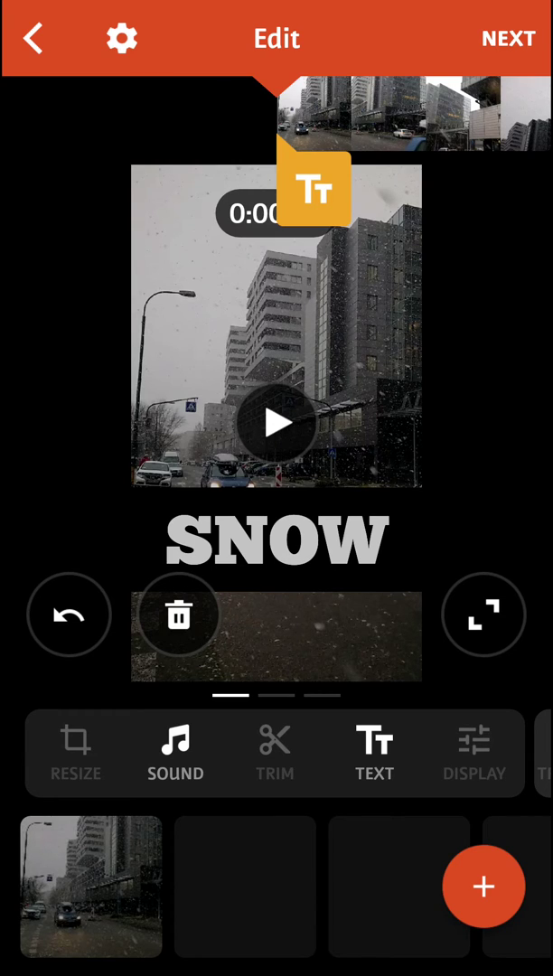
pyautogui.click(276, 422)
pyautogui.press('XF86AudioLowerVolume')
pyautogui.press('XF86AudioLowerVolume')
pyautogui.press('XF86AudioLowerVolume')
pyautogui.press('XF86AudioLowerVolume')
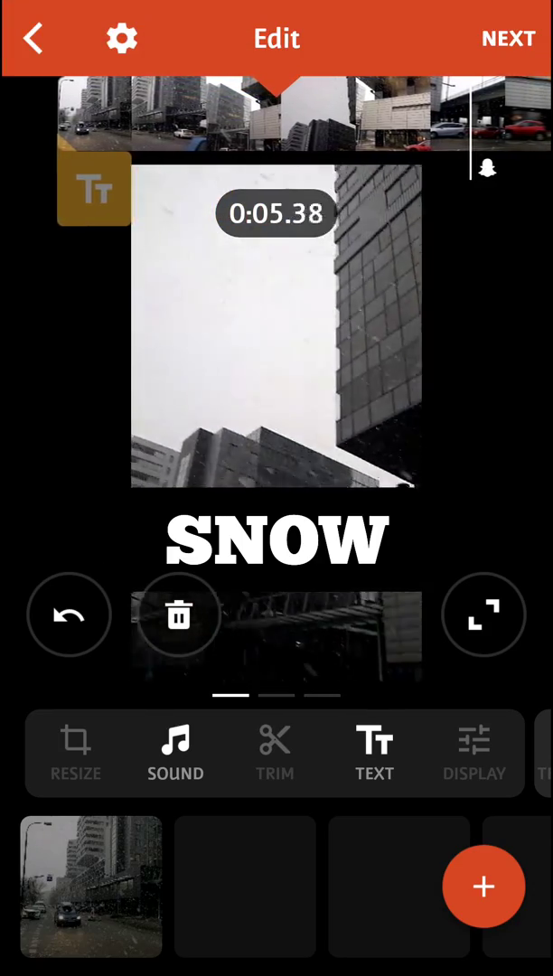
pyautogui.click(333, 490)
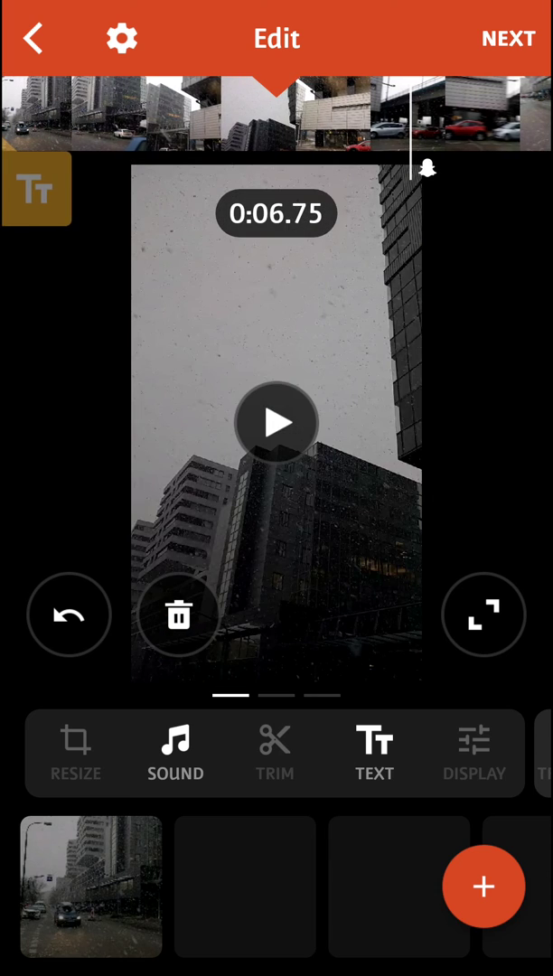
pyautogui.click(468, 159)
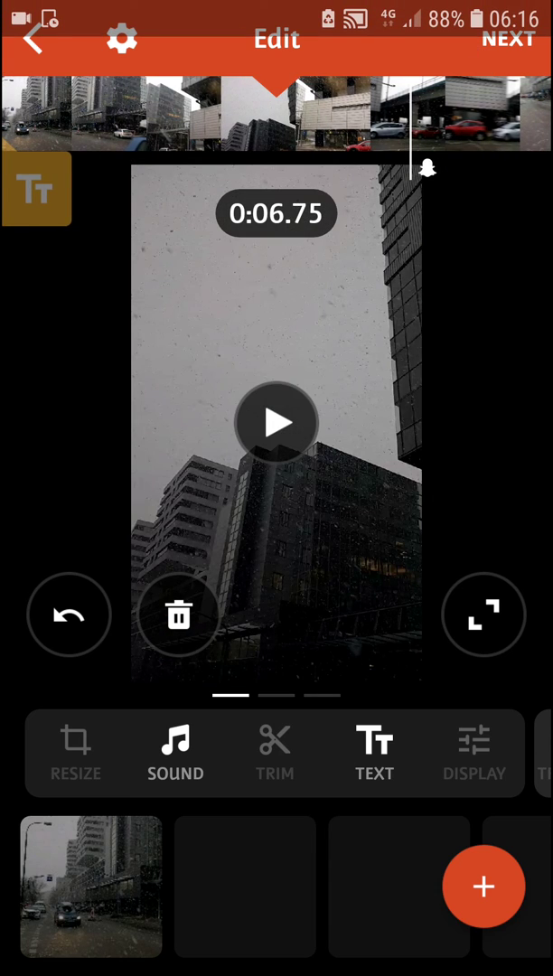